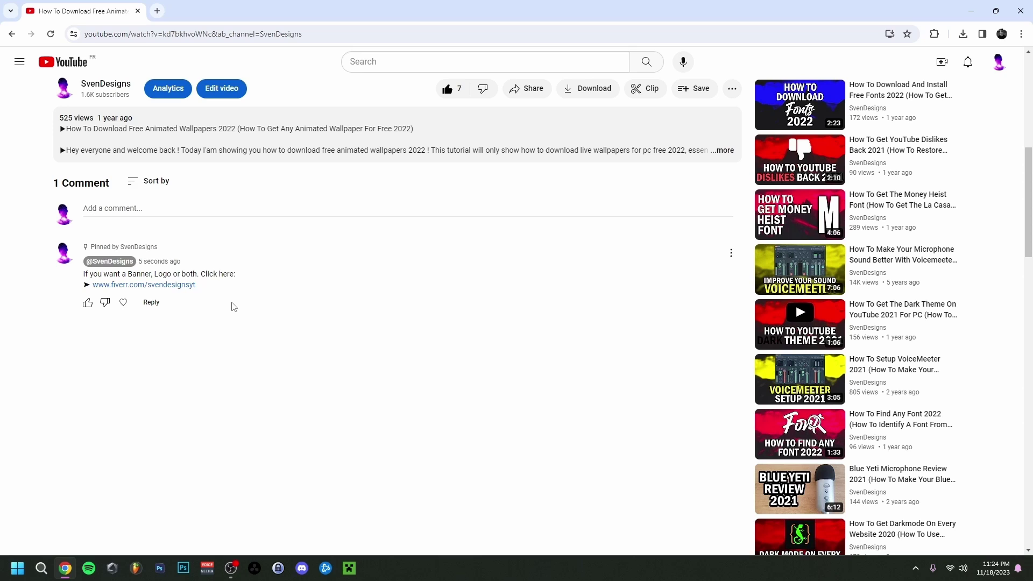
# Follow the fiverr.com link in the video's pinned comment, ending on the Google homepage
pyautogui.click(176, 289)
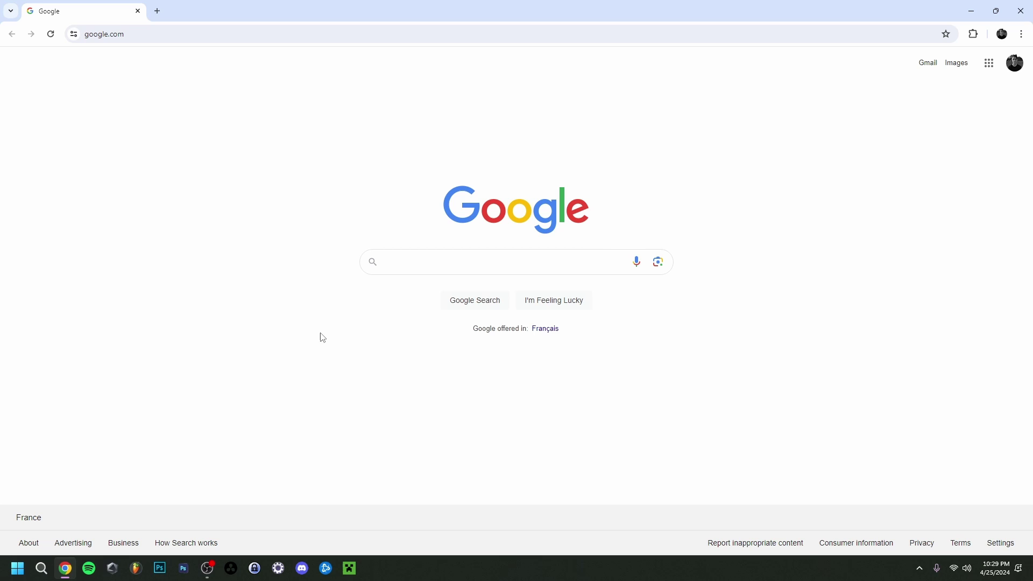
# Search Google for 'lively wallpaper', visit rocksdanister.com, and return to the results
pyautogui.click(415, 261)
pyautogui.write('lively')
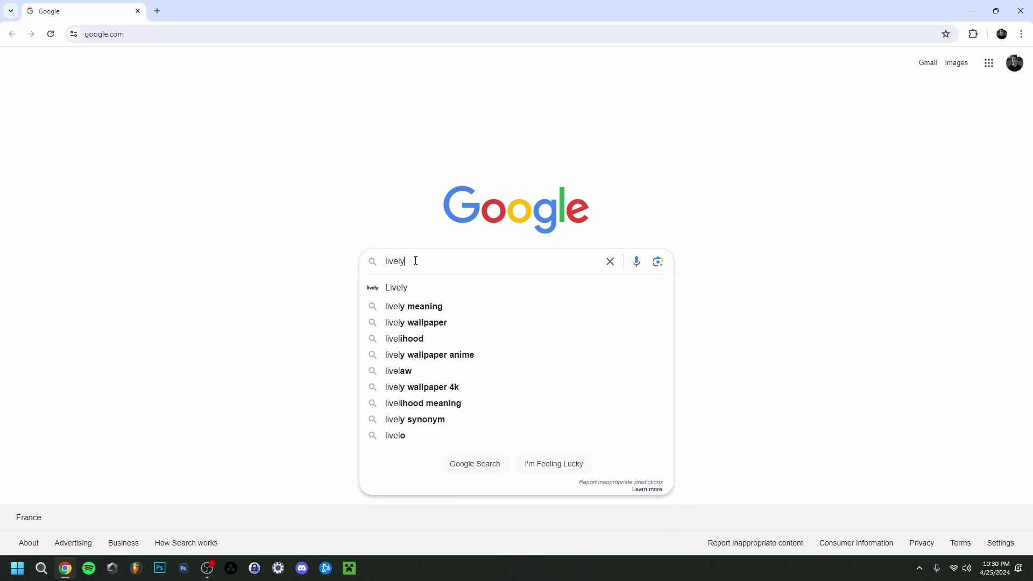
pyautogui.write(' wallpaper')
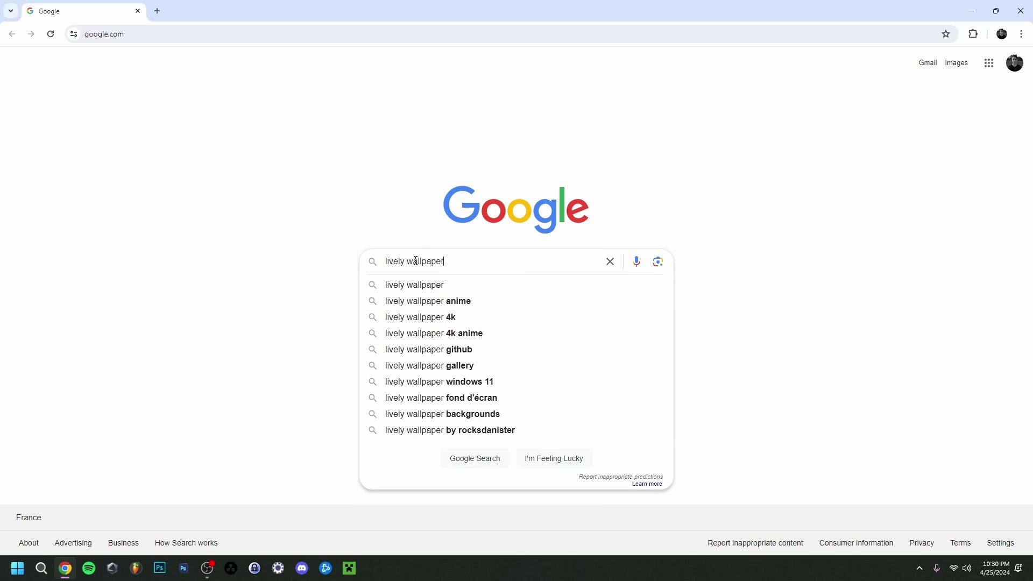
pyautogui.press('Return')
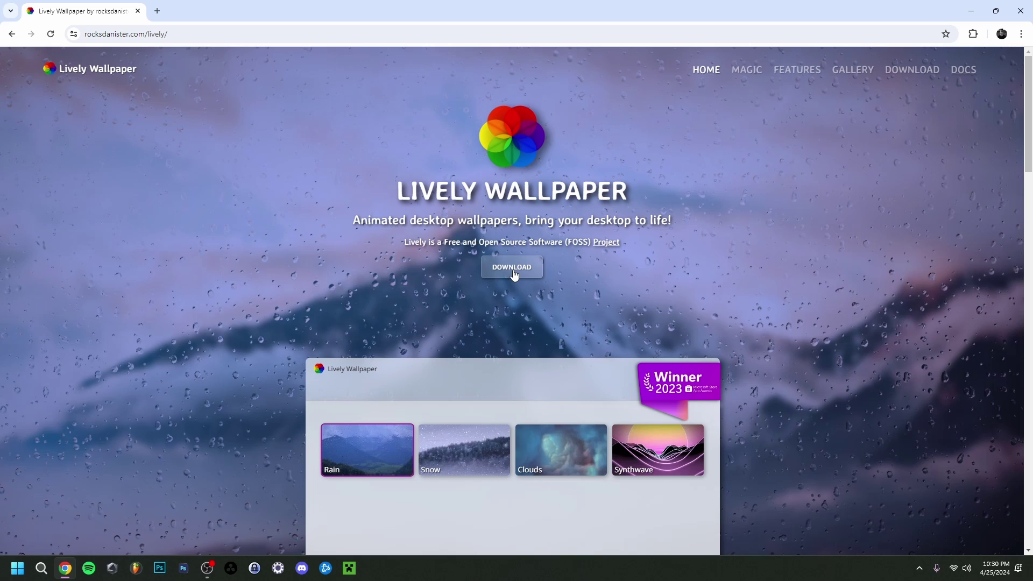
pyautogui.hotkey('alt', 'Left')
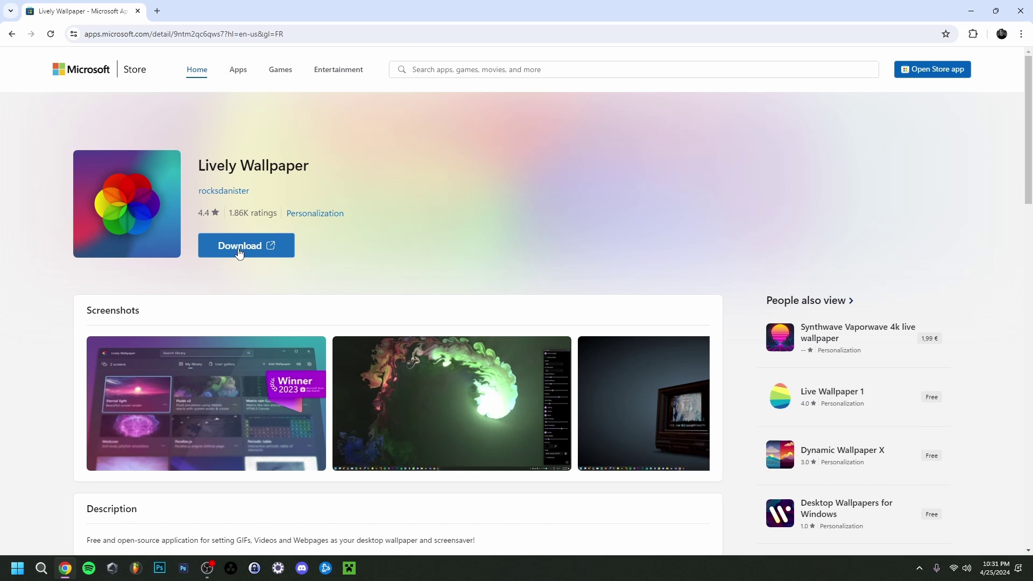
# Download the Lively Wallpaper Installer.exe from its Microsoft Store page
pyautogui.click(240, 253)
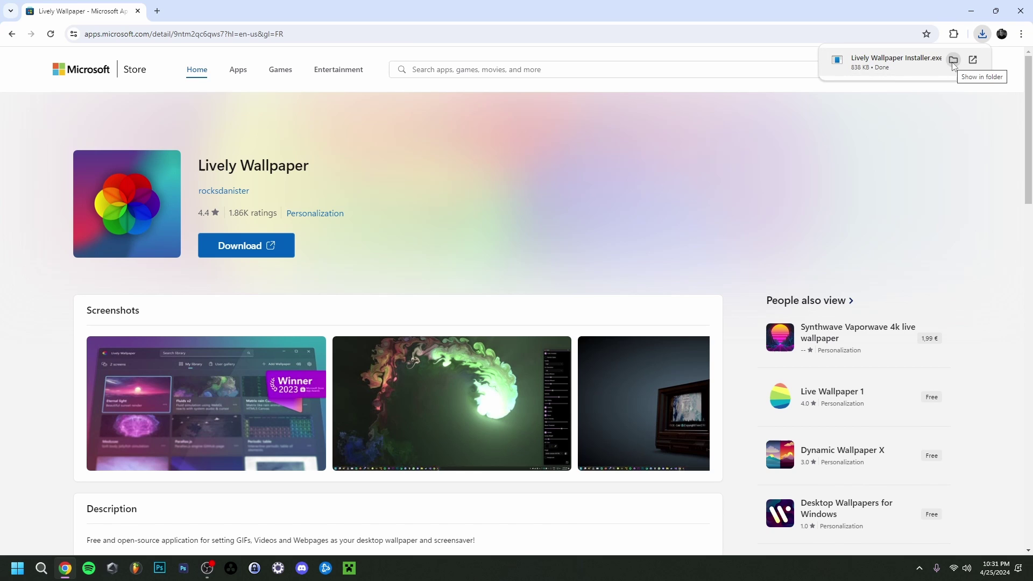
# Show the downloaded installer in the Downloads folder, then close that File Explorer window
pyautogui.click(954, 60)
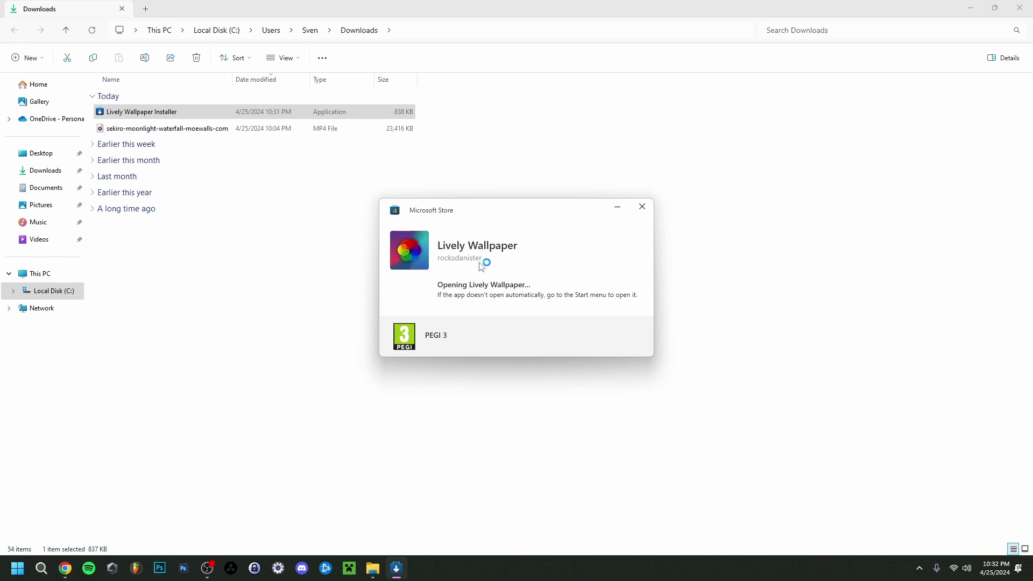
pyautogui.click(1022, 8)
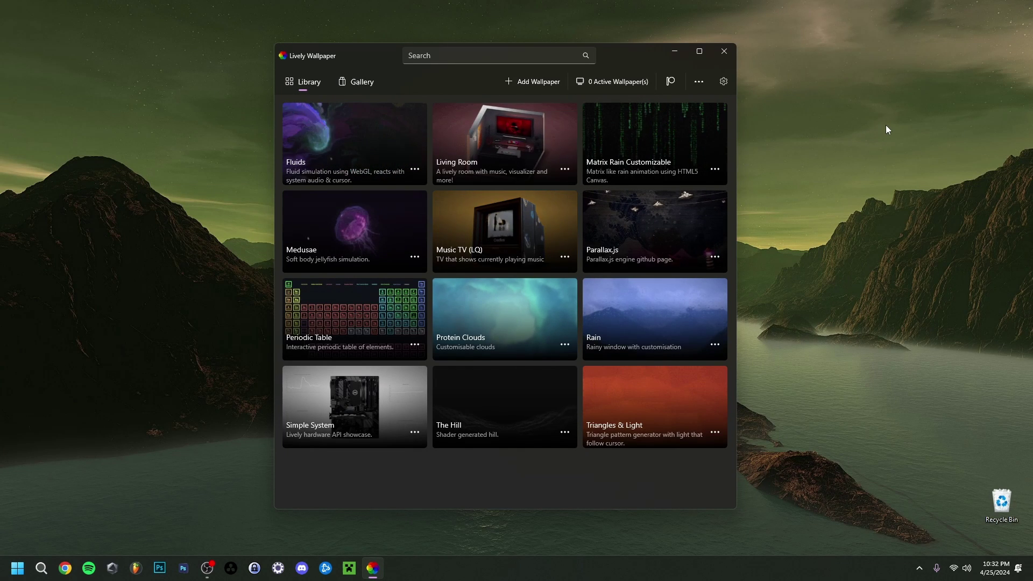
# Maximize the Lively Wallpaper window and bring up the Add Wallpaper dialog
pyautogui.click(698, 51)
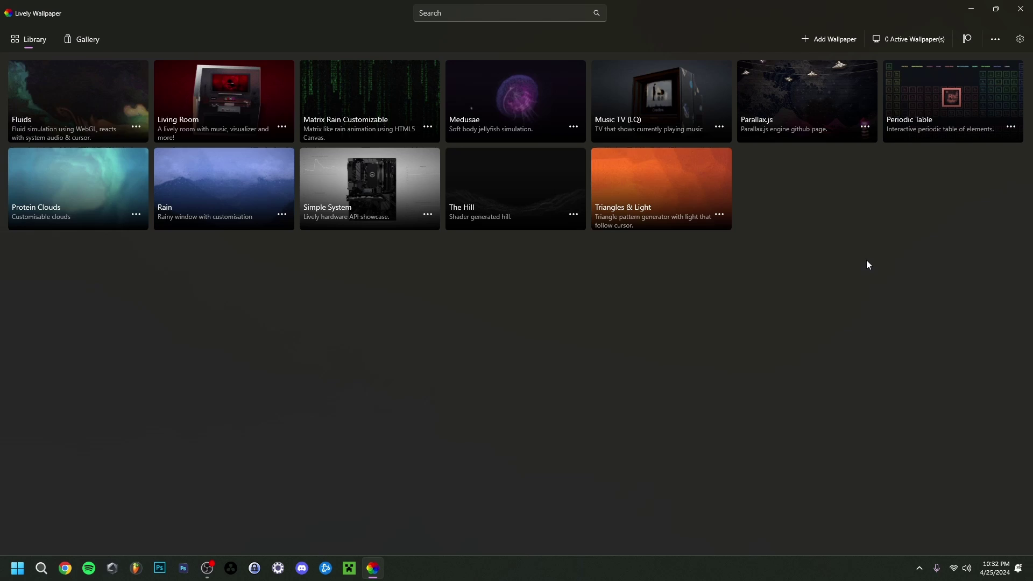
pyautogui.click(822, 38)
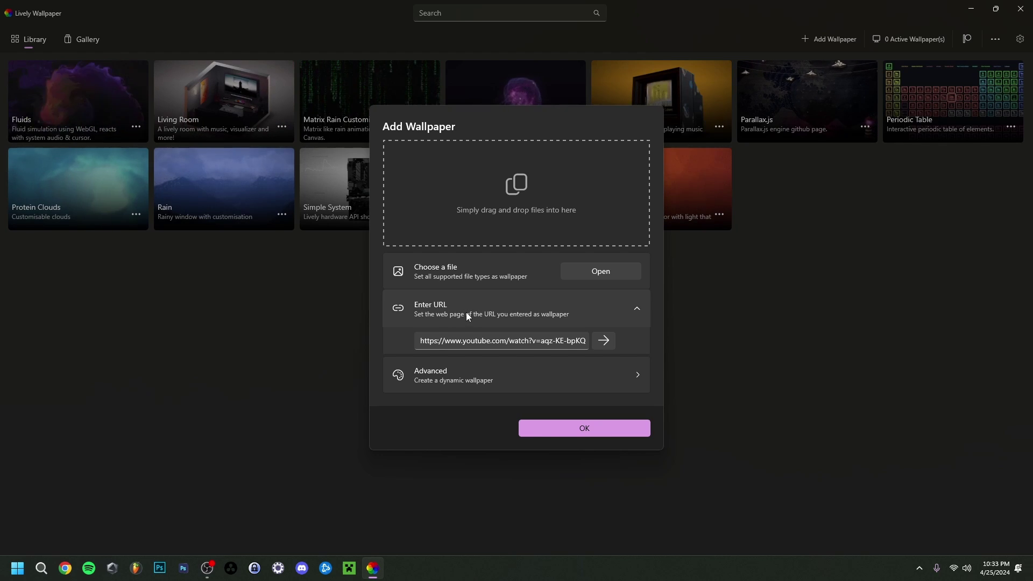
# Import the sekiro moonlight waterfall MP4 from Downloads and open its active-wallpaper display settings
pyautogui.click(571, 272)
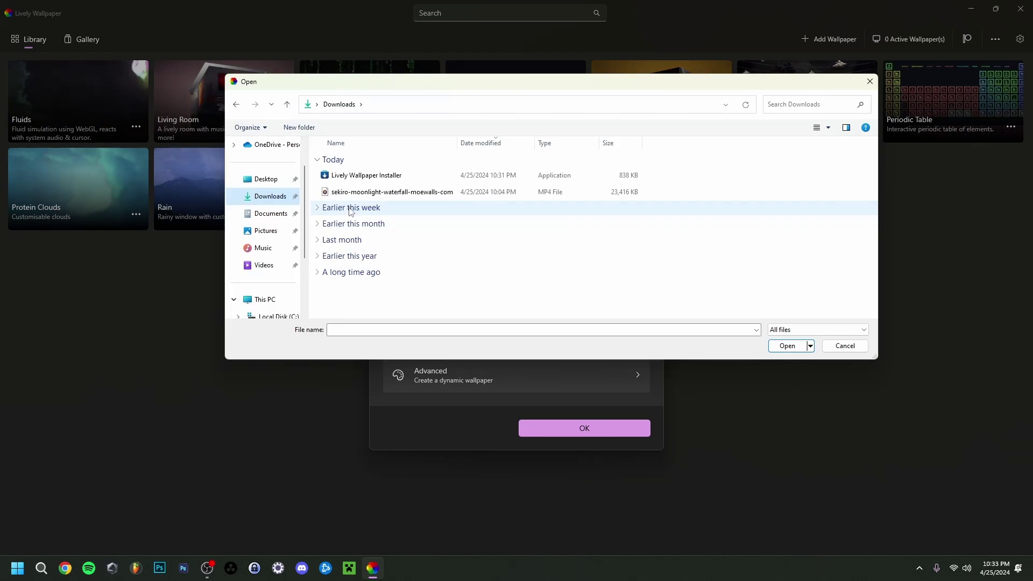
pyautogui.doubleClick(377, 193)
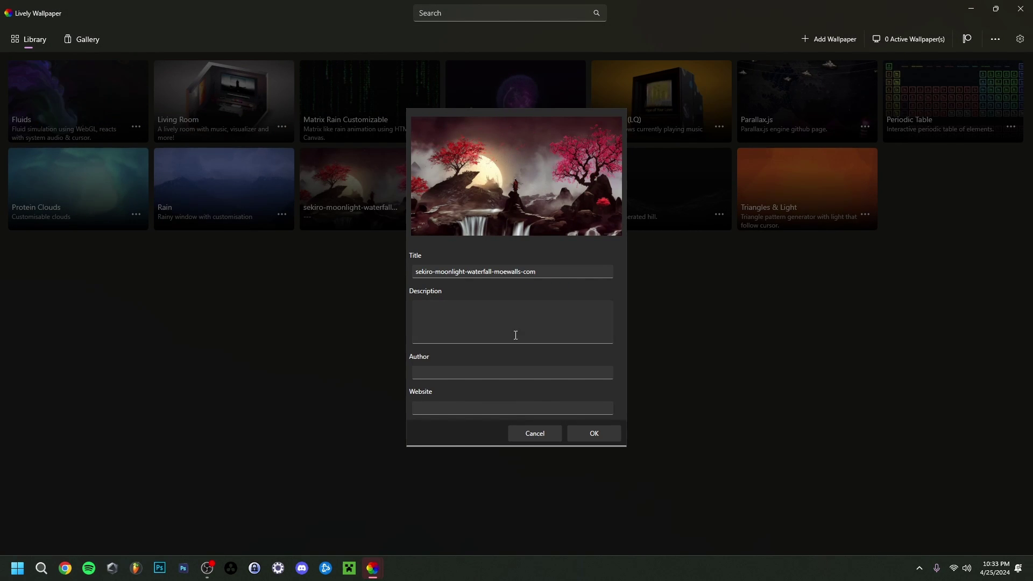
pyautogui.click(599, 436)
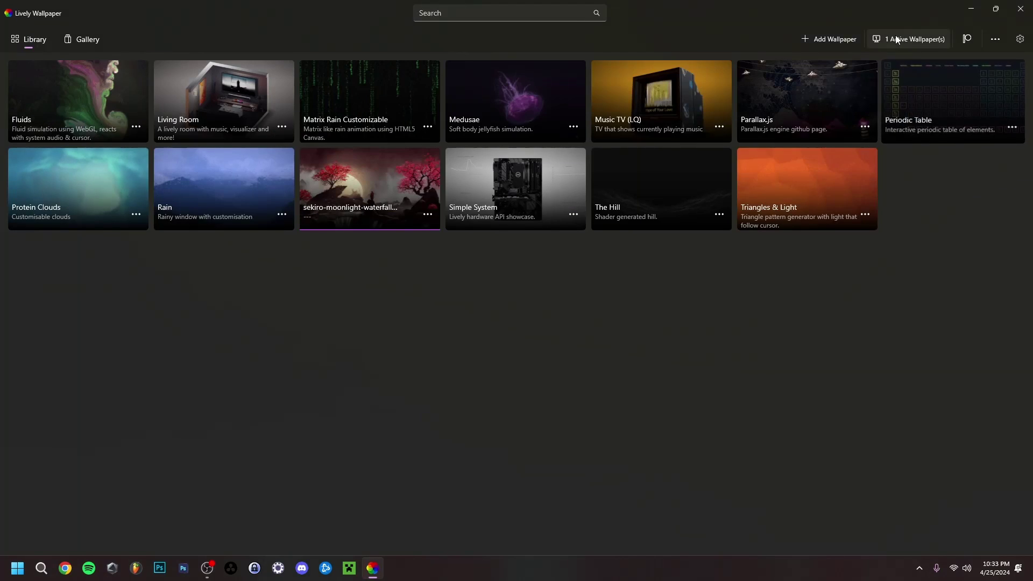
pyautogui.click(897, 39)
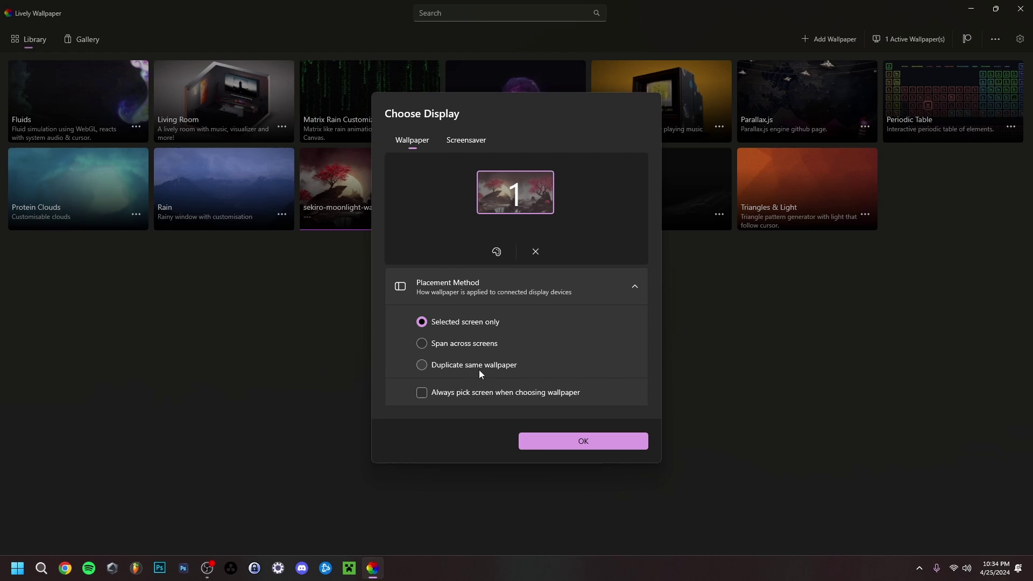
# Minimize Lively to see the waterfall playing, then restore it and open the sekiro tile's menu
pyautogui.click(591, 449)
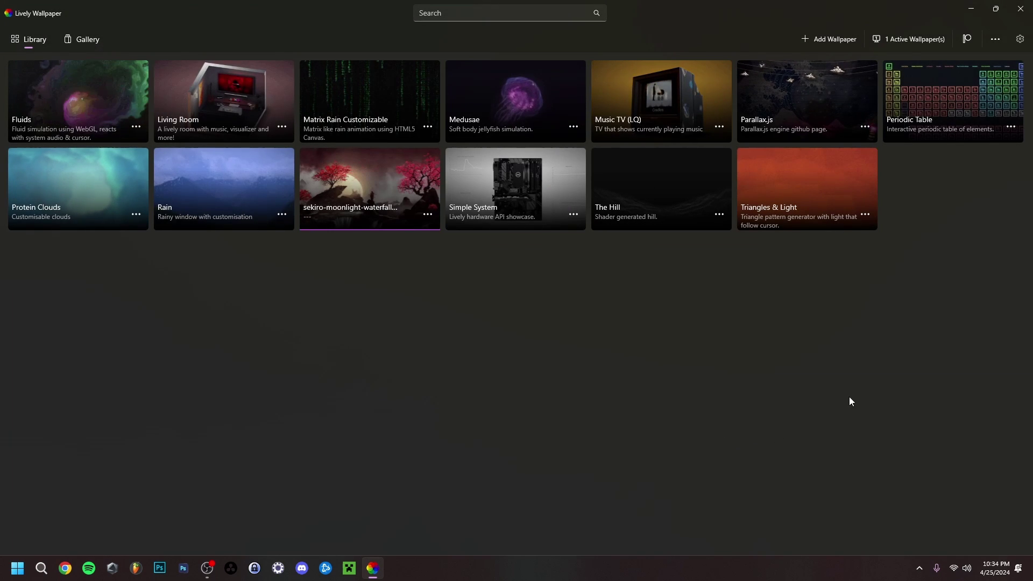
pyautogui.click(995, 9)
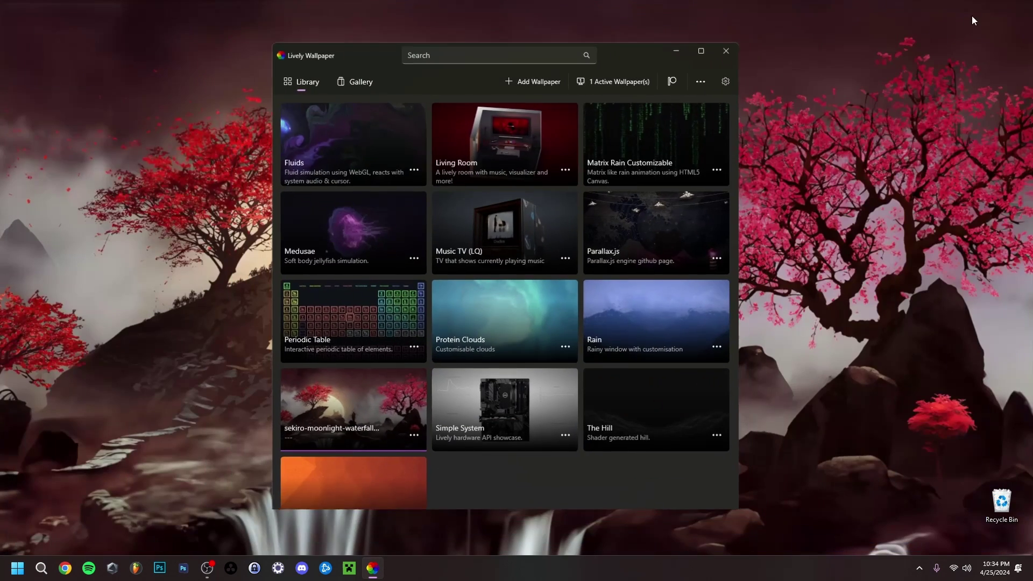
pyautogui.click(673, 53)
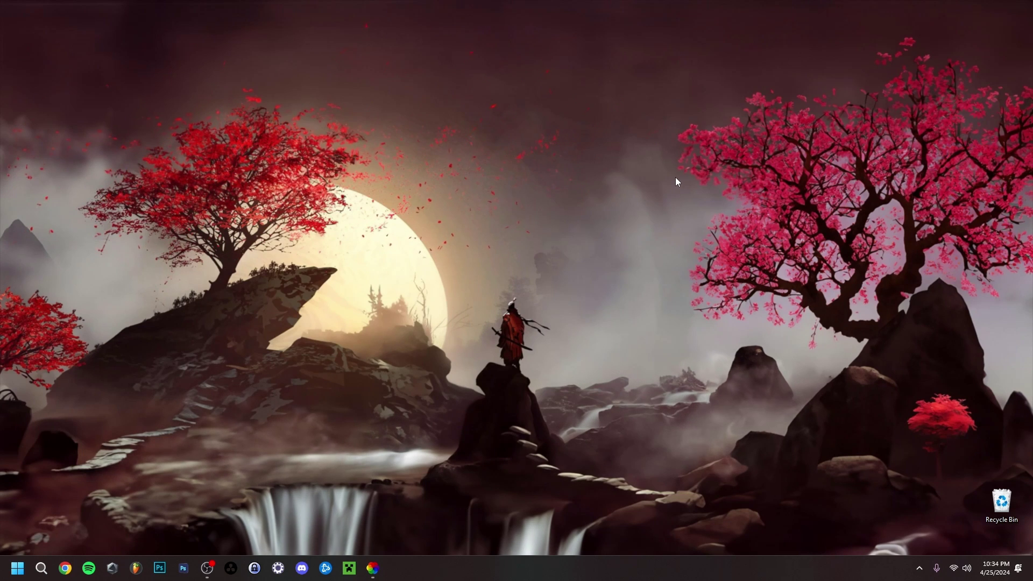
pyautogui.click(373, 568)
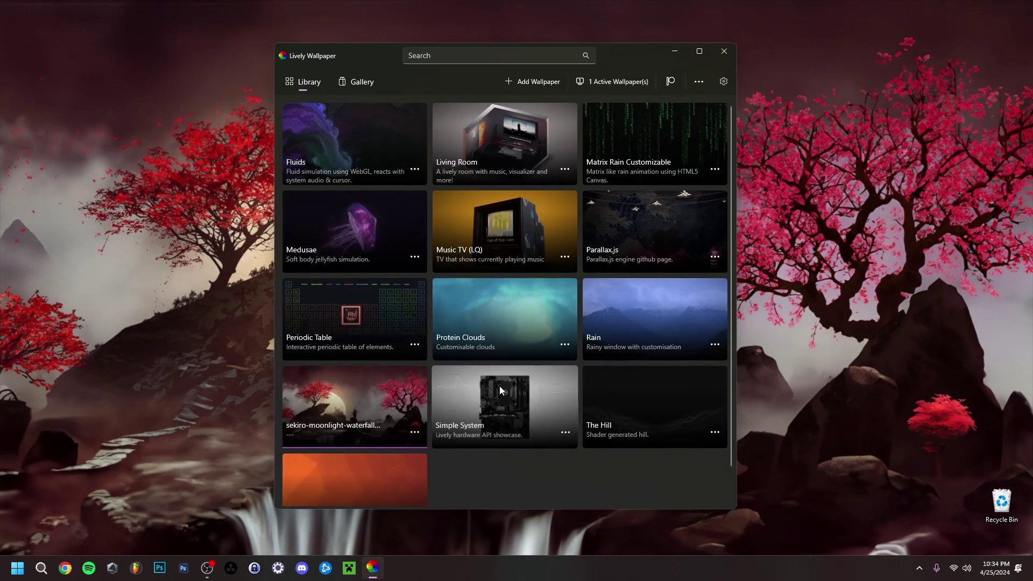
pyautogui.click(416, 435)
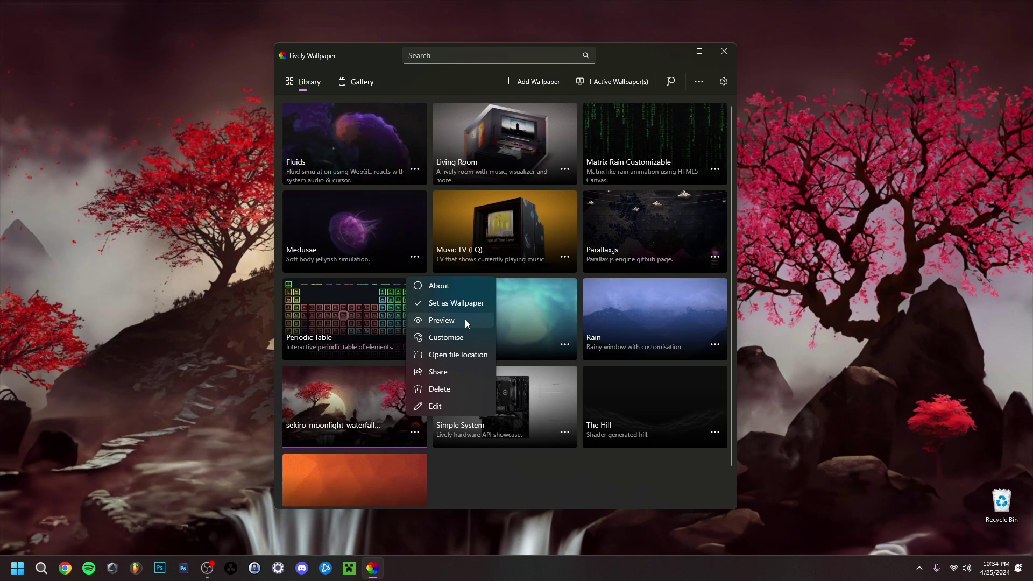
# Customise the sekiro wallpaper: lower brightness slightly and raise playback speed to 3.14
pyautogui.click(442, 337)
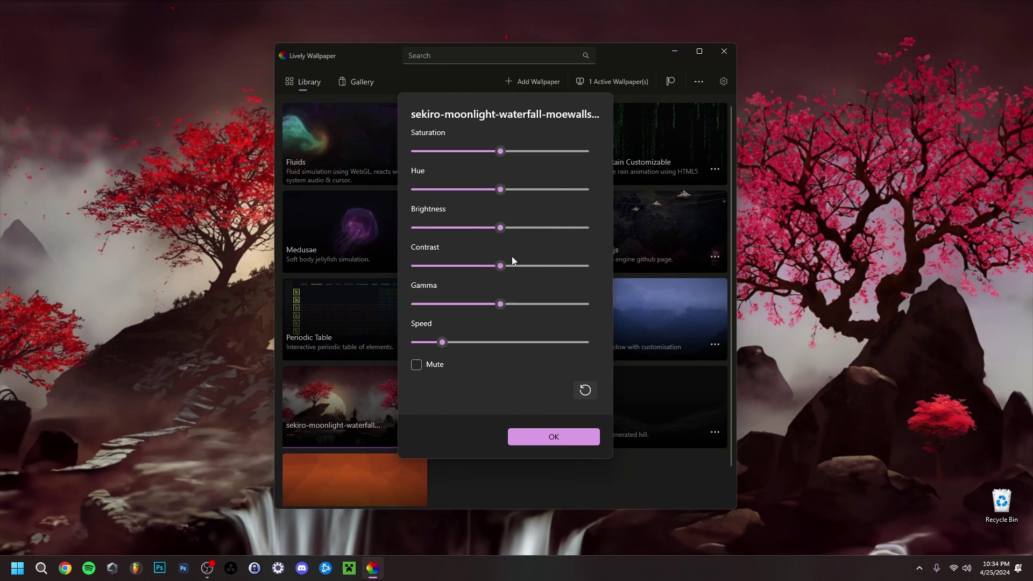
pyautogui.moveTo(506, 228)
pyautogui.mouseDown()
pyautogui.moveTo(488, 228)
pyautogui.moveTo(499, 227)
pyautogui.mouseUp()
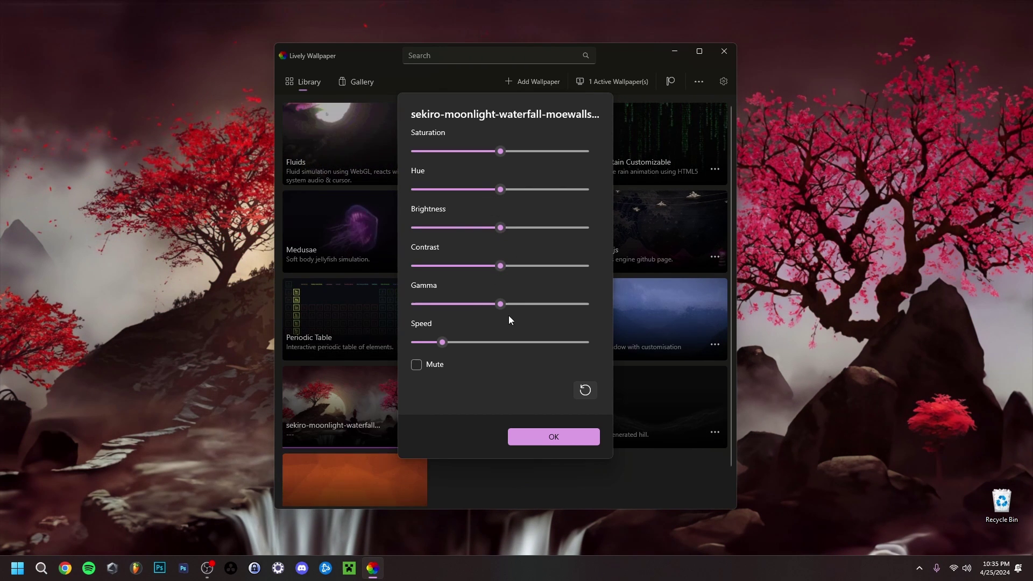
pyautogui.moveTo(444, 343); pyautogui.dragTo(526, 347)
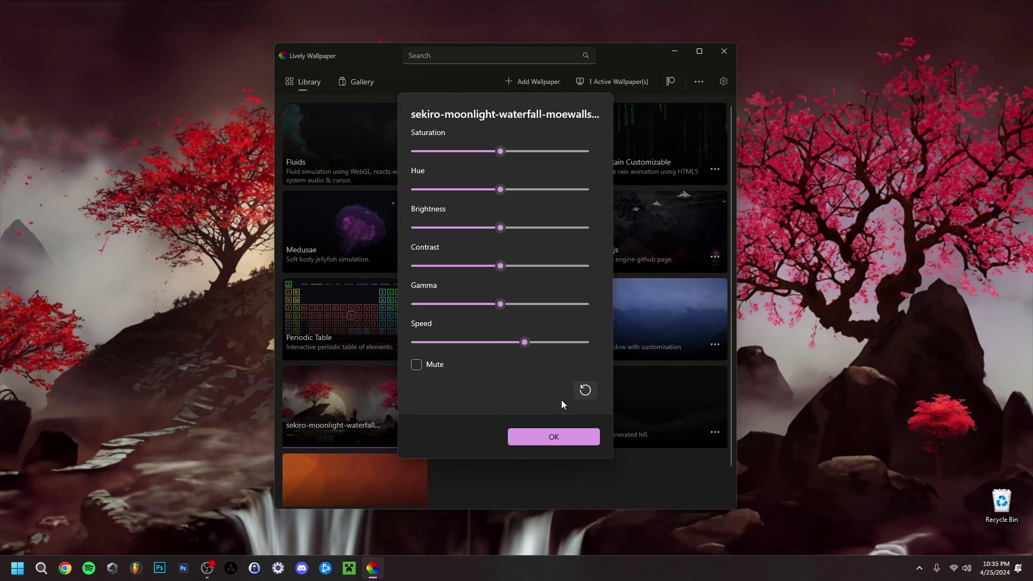
pyautogui.click(574, 443)
# Minimize Lively to check the faster wallpaper, then return and reopen the sekiro tile's options
pyautogui.click(675, 51)
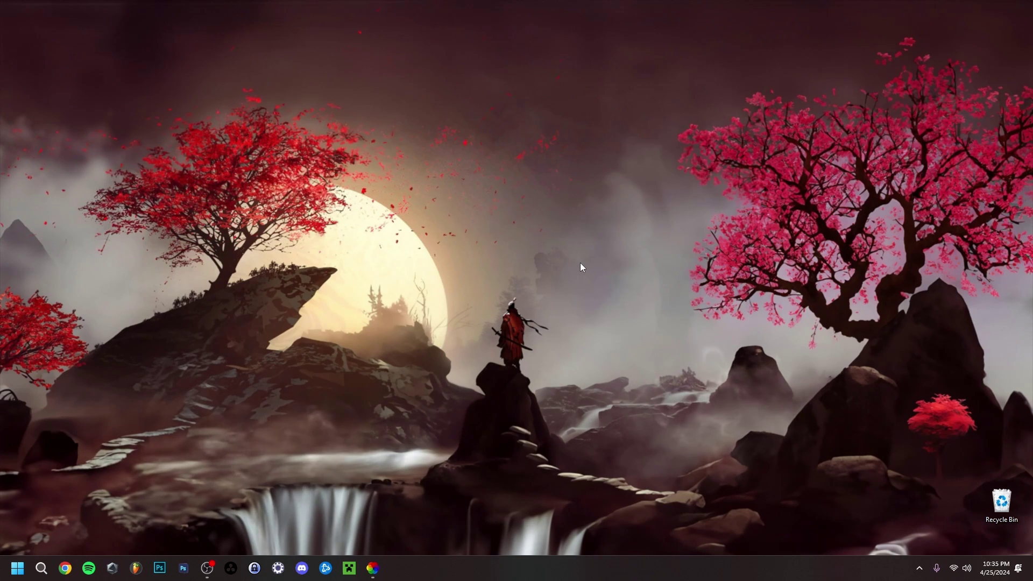
pyautogui.hotkey('alt', 'Tab')
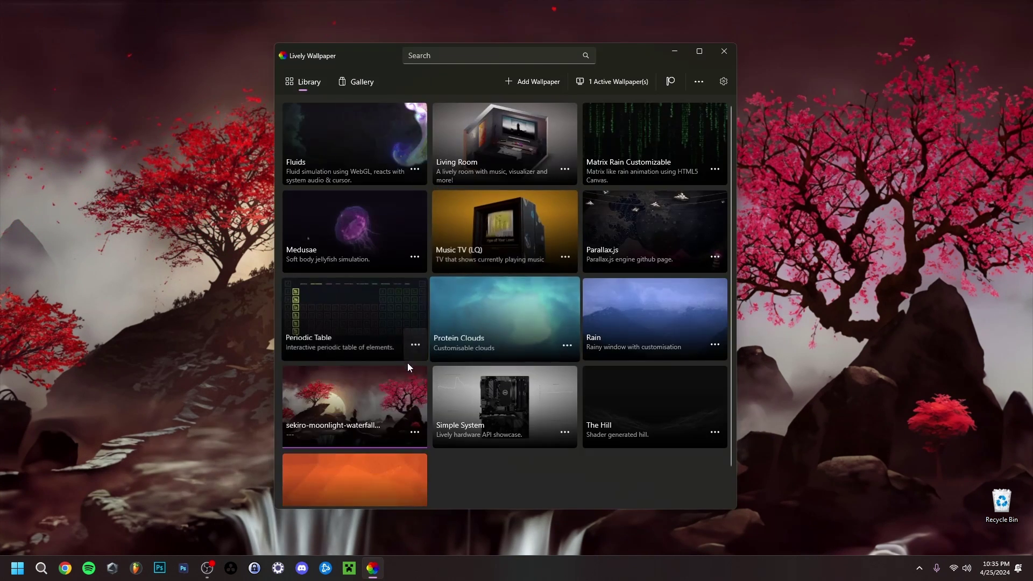
pyautogui.click(413, 436)
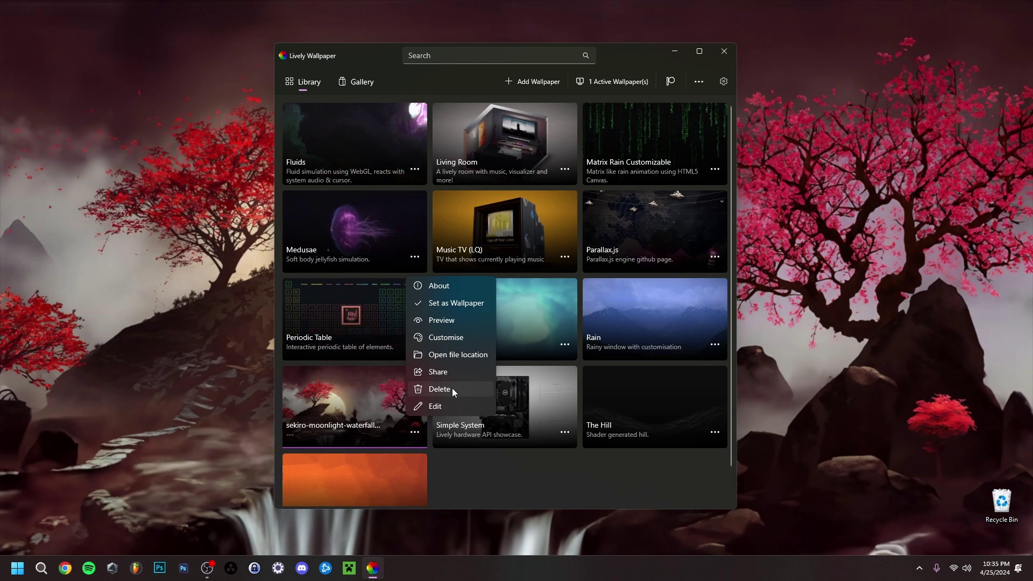
# Dismiss the options menu, maximize the window, glance at the 'Coming soon' Gallery, and return to Library
pyautogui.click(467, 470)
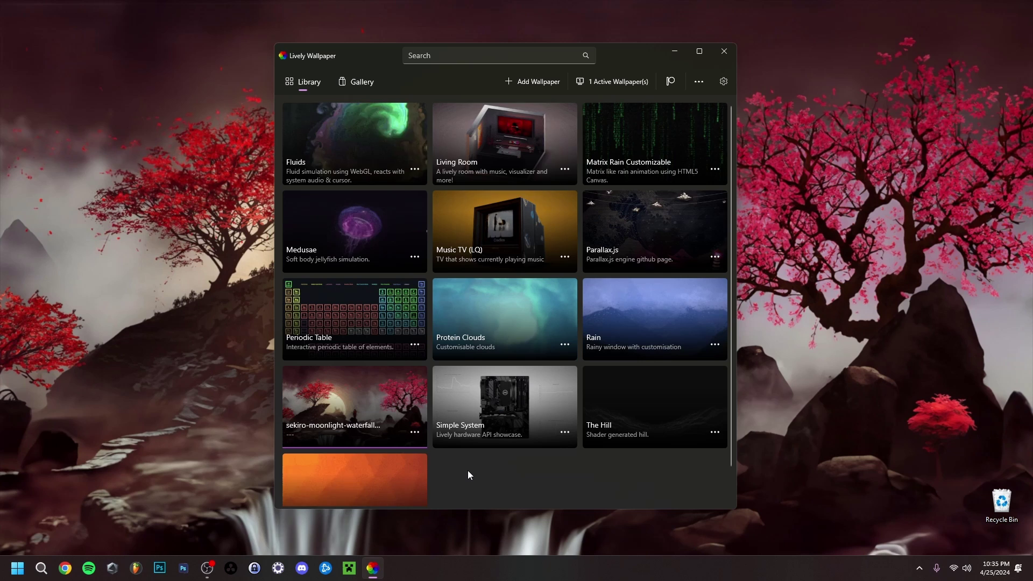
pyautogui.press('super+Up')
pyautogui.click(82, 39)
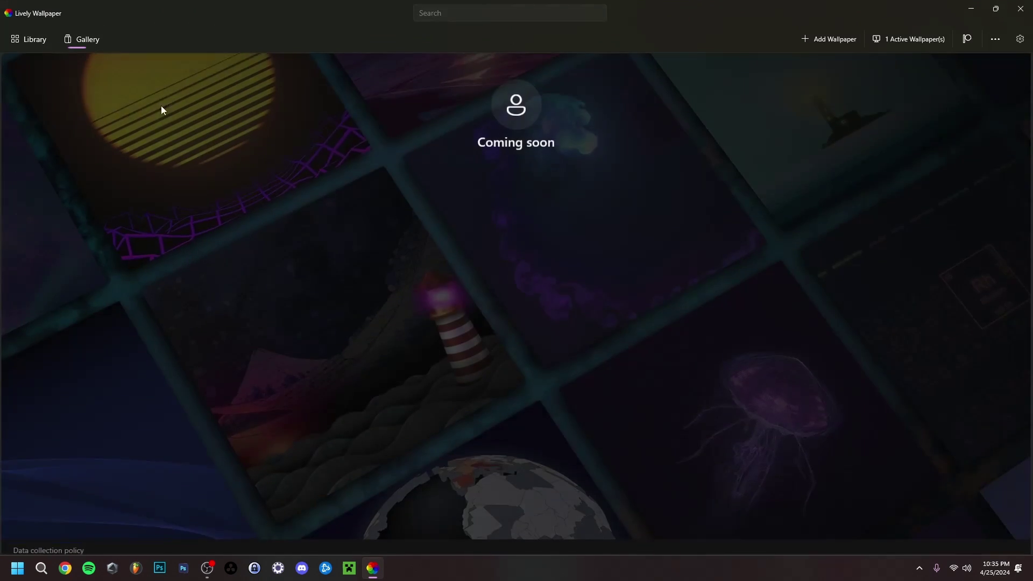
pyautogui.click(30, 39)
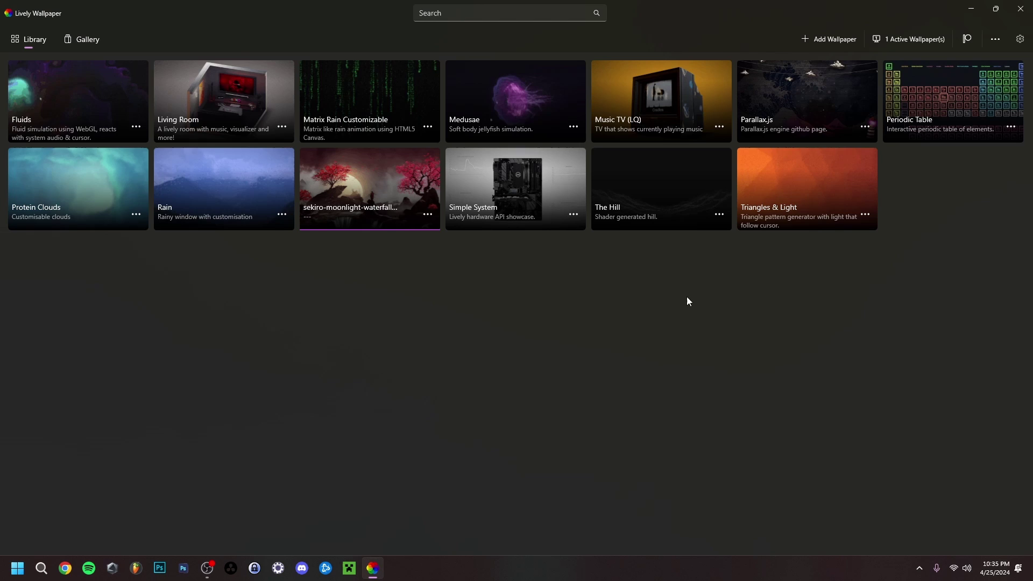
pyautogui.click(1020, 38)
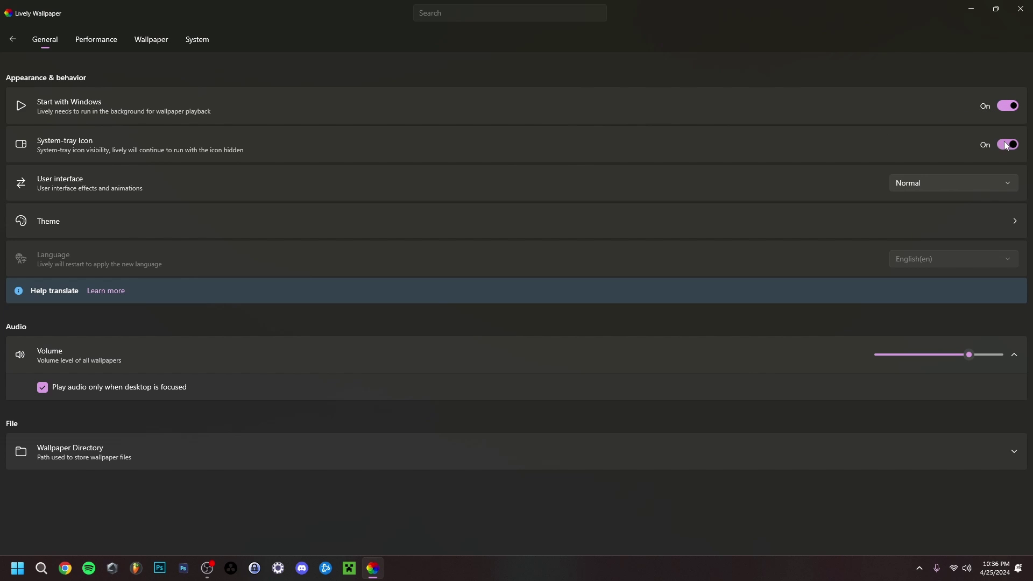
# Check the hidden tray icons, then review the Theme choices and keep the Default theme
pyautogui.click(920, 568)
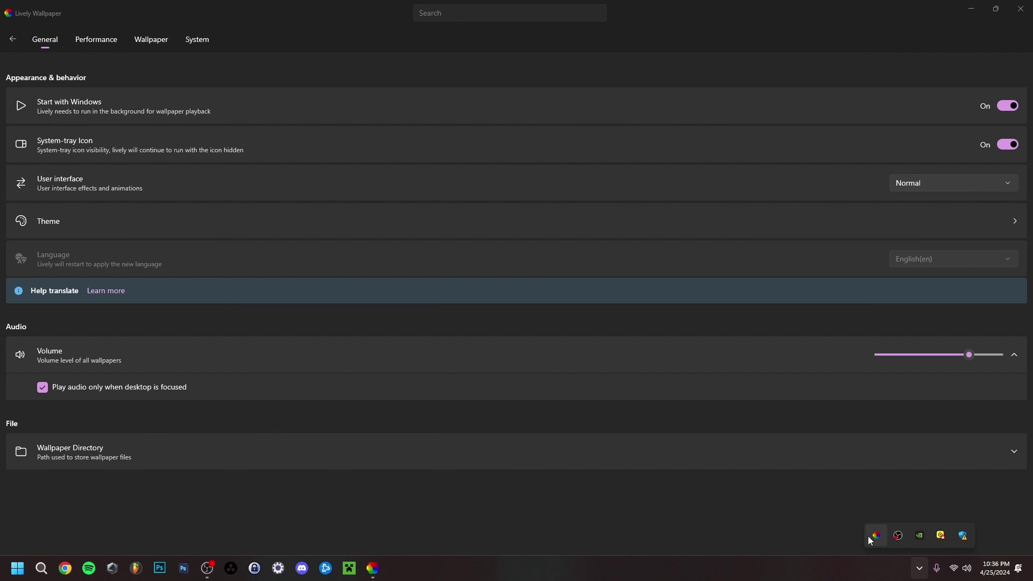
pyautogui.click(814, 515)
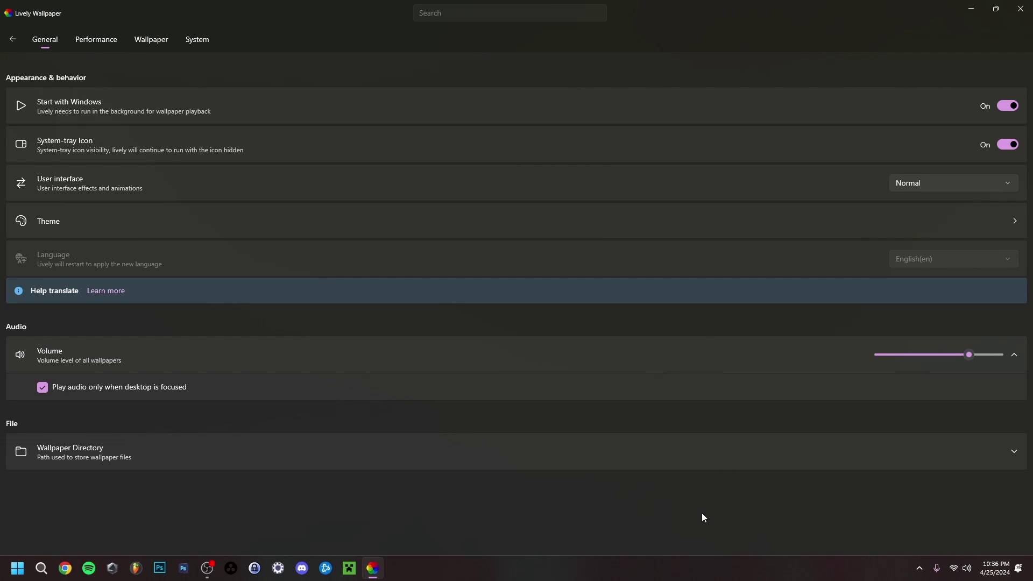
pyautogui.click(299, 224)
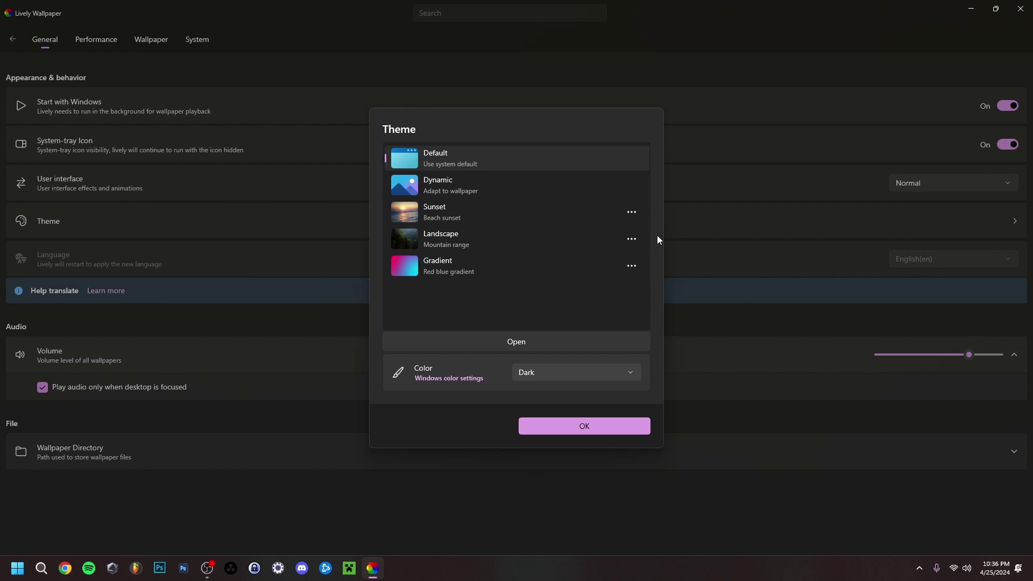
pyautogui.click(554, 434)
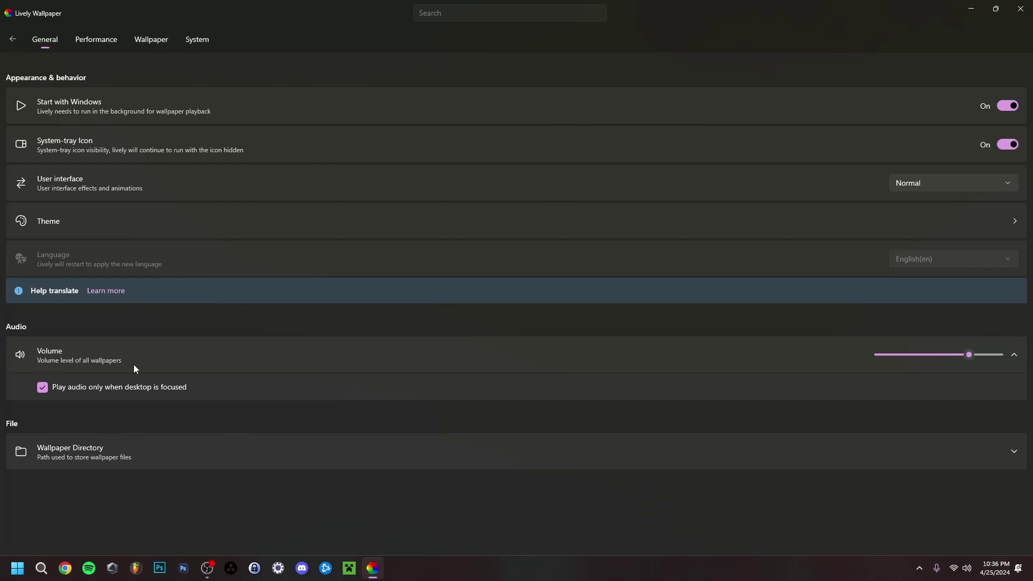
# Browse the Performance, Wallpaper (including Choose a fit options) and System settings, then return to the library
pyautogui.click(95, 43)
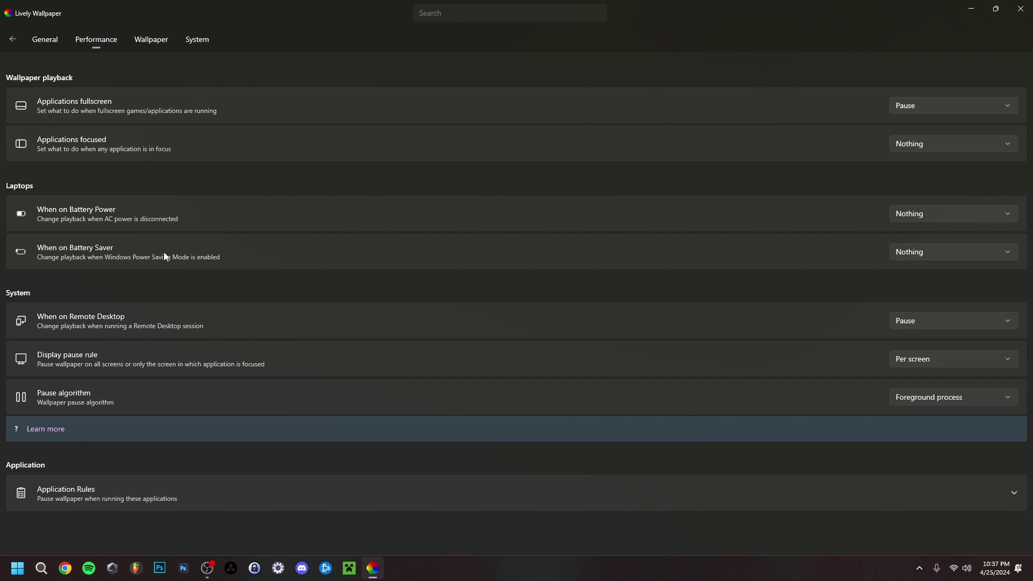
pyautogui.click(151, 39)
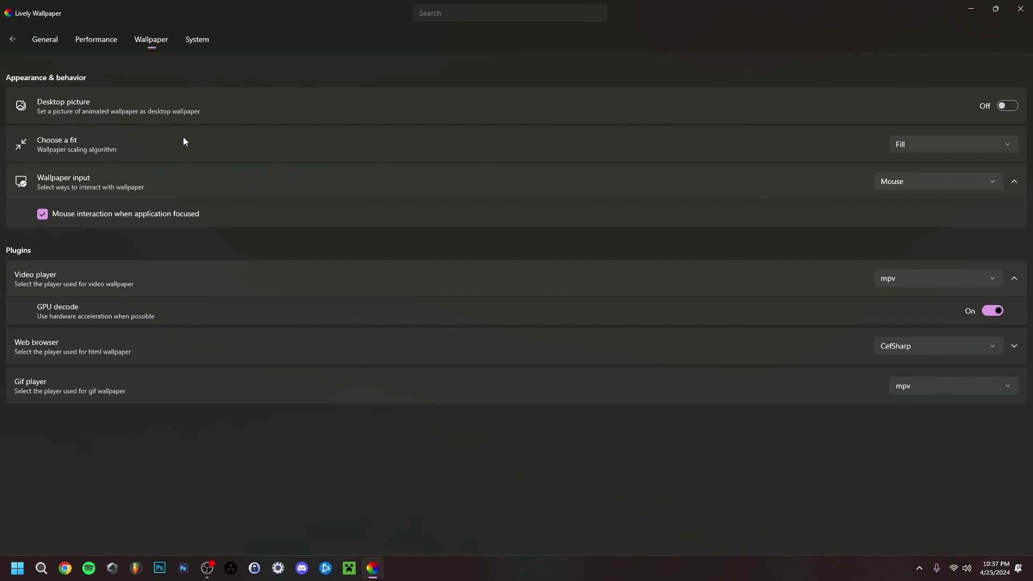
pyautogui.click(911, 142)
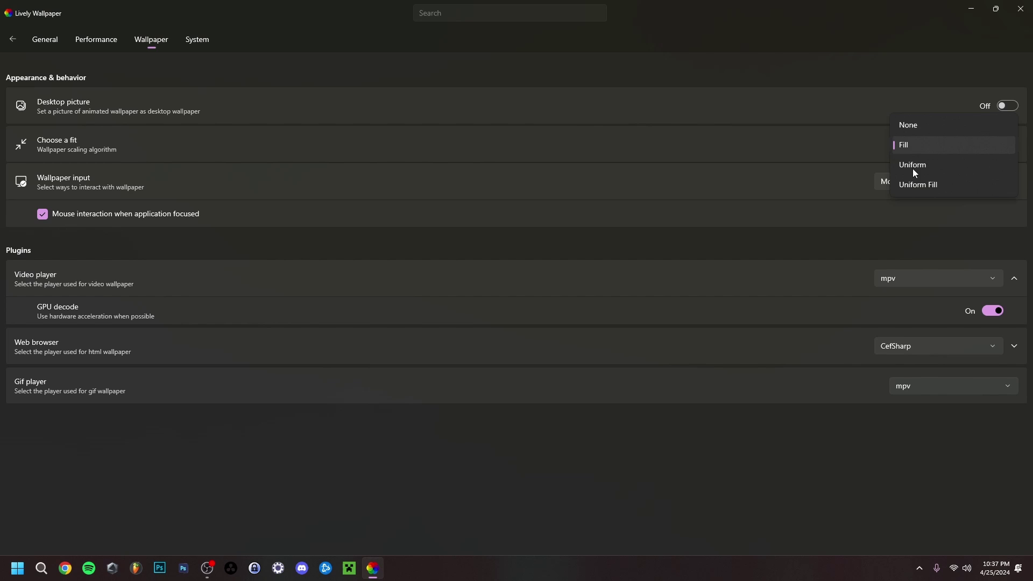
pyautogui.click(653, 84)
pyautogui.click(198, 42)
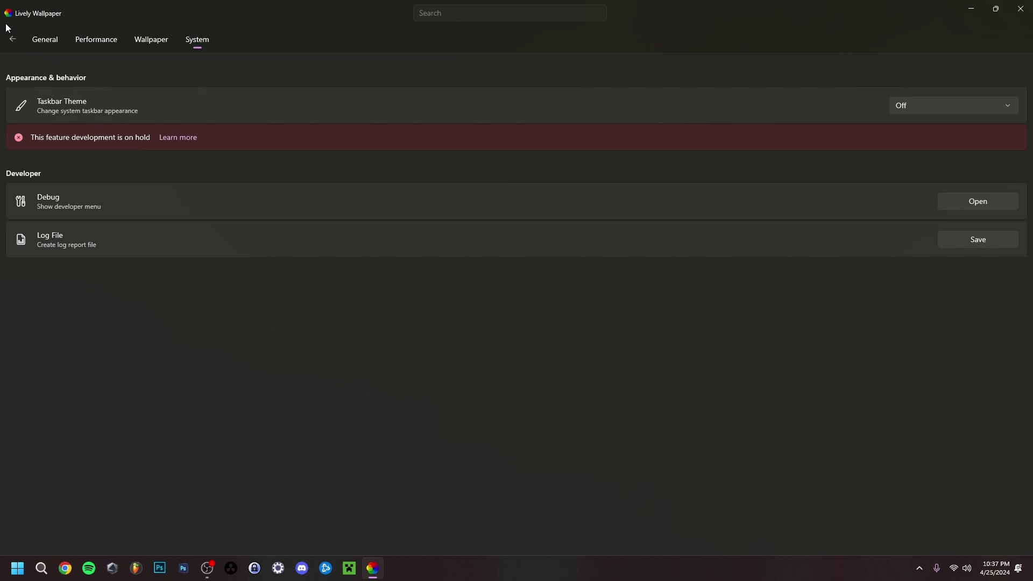
pyautogui.click(10, 42)
# Restore the window to a smaller size, then close it to the tray and acknowledge the background notice
pyautogui.doubleClick(699, 12)
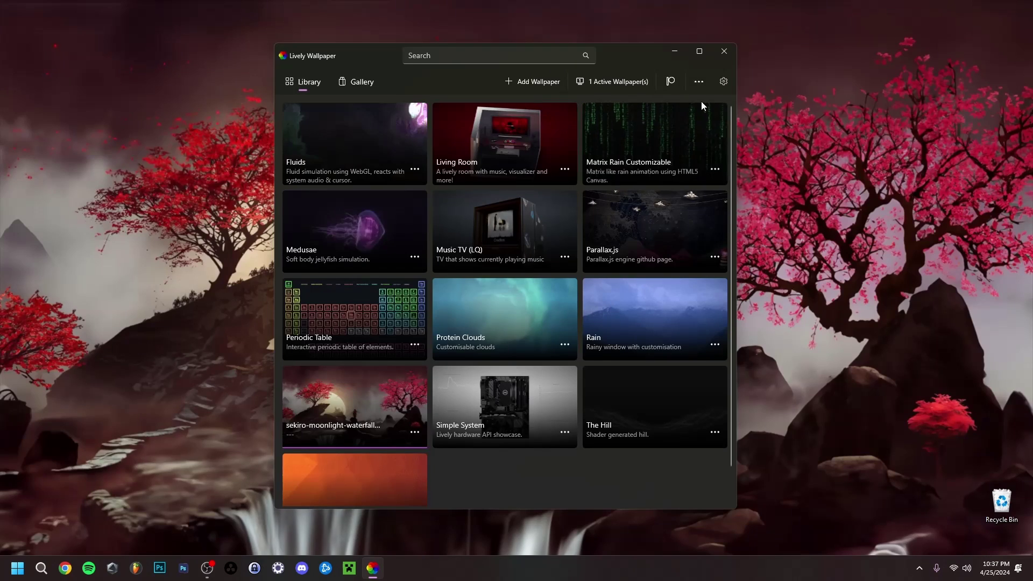
pyautogui.click(723, 51)
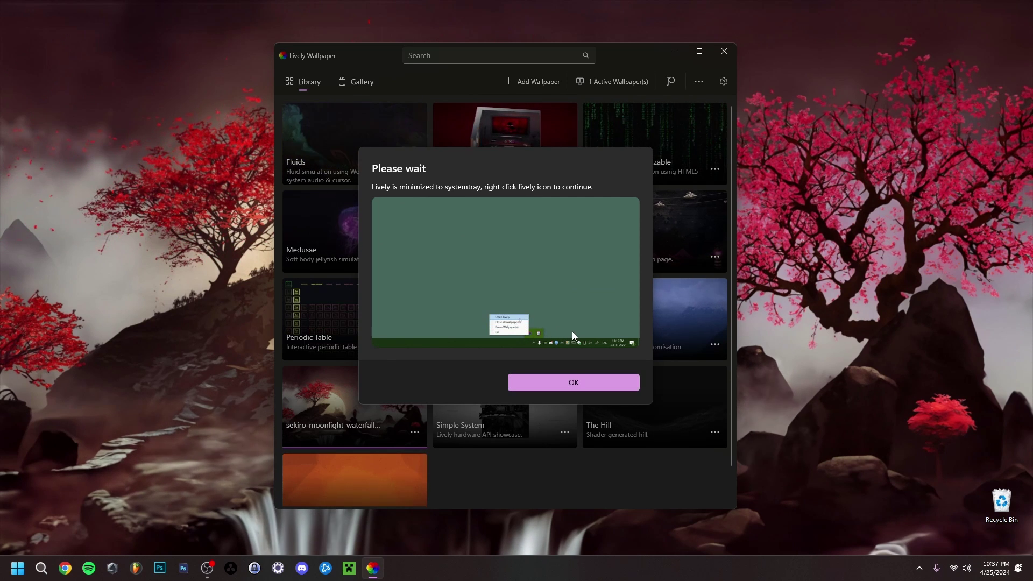
pyautogui.click(577, 383)
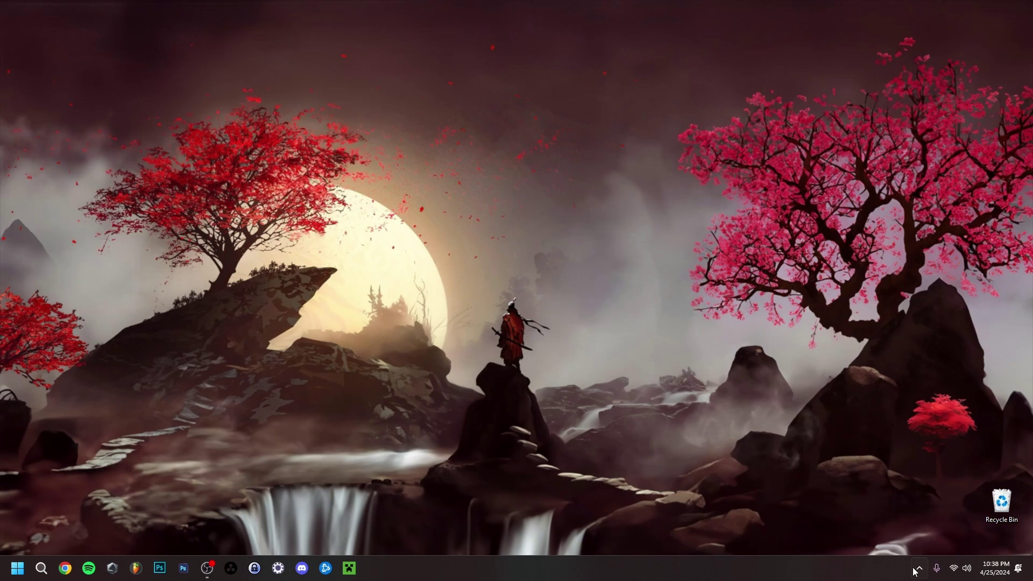
# Reopen the Lively library with Open Lively from its hidden tray icon
pyautogui.click(918, 569)
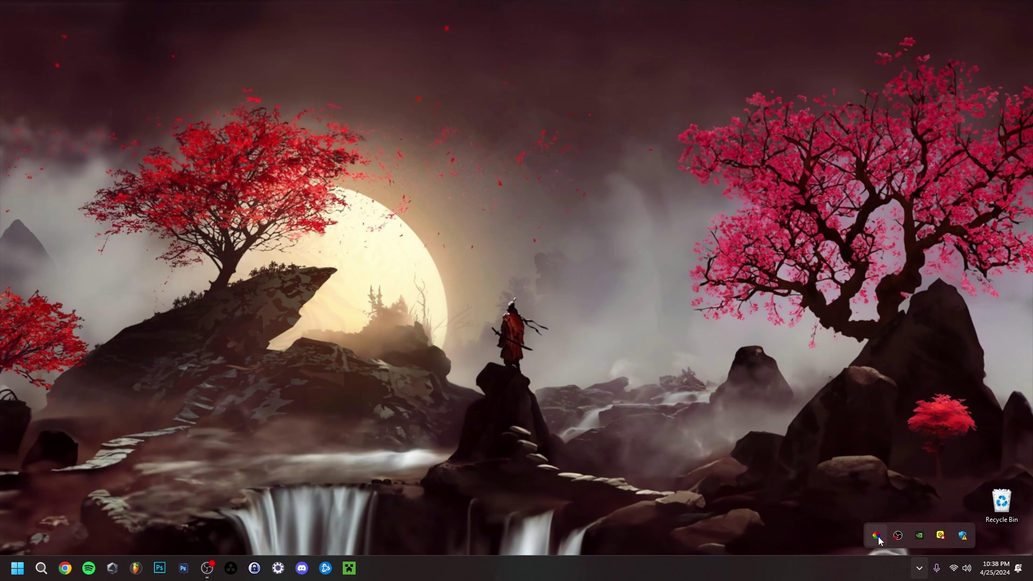
pyautogui.rightClick(877, 537)
pyautogui.click(814, 449)
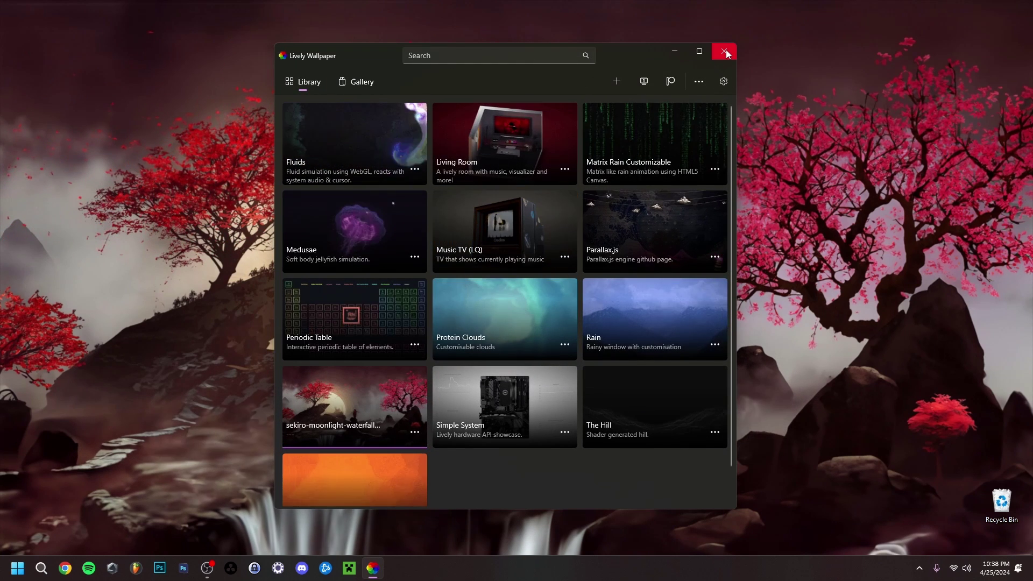
# Close the window and fully exit Lively Wallpaper from its tray icon
pyautogui.click(725, 52)
pyautogui.click(919, 568)
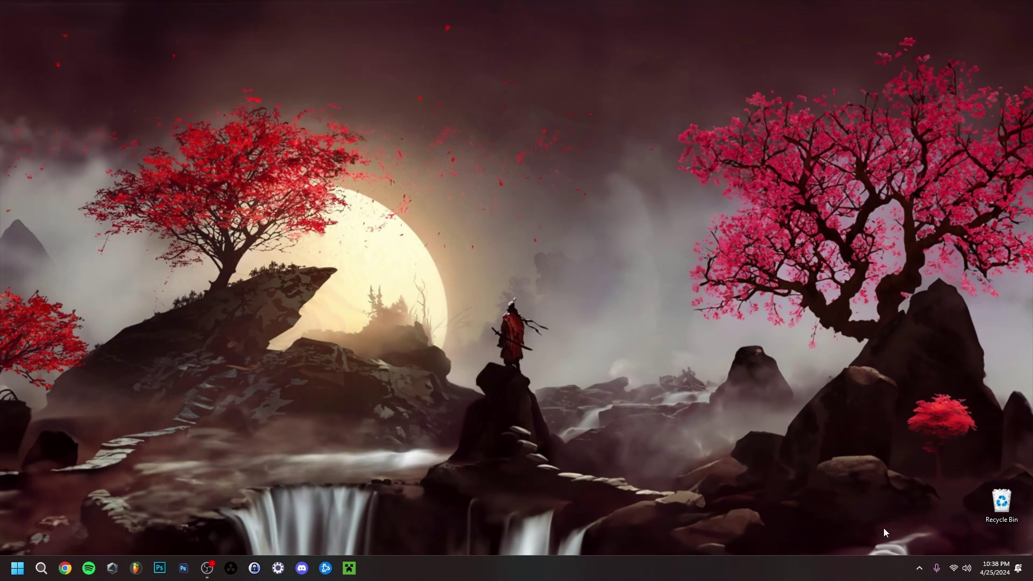
pyautogui.rightClick(876, 541)
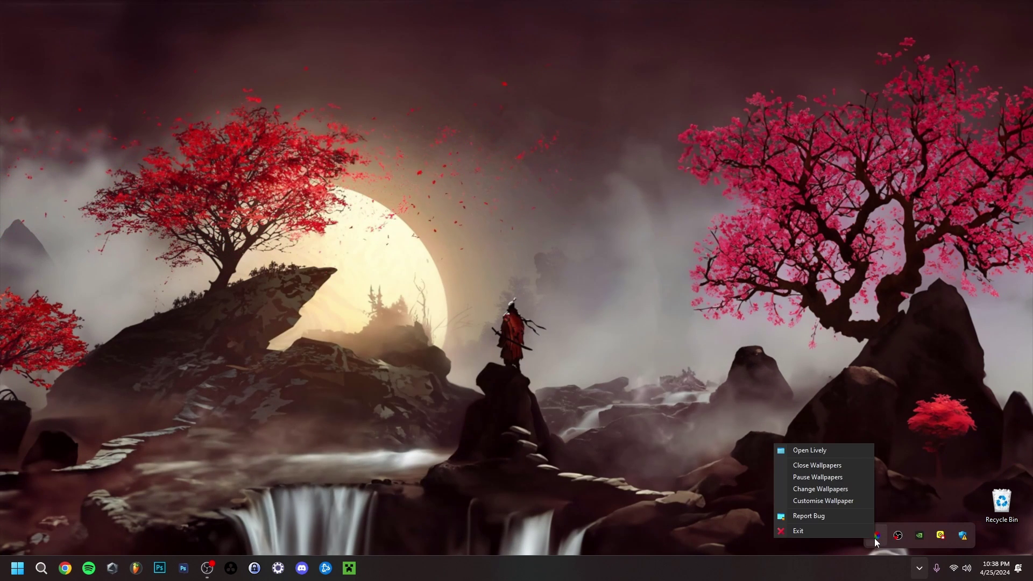
pyautogui.click(805, 534)
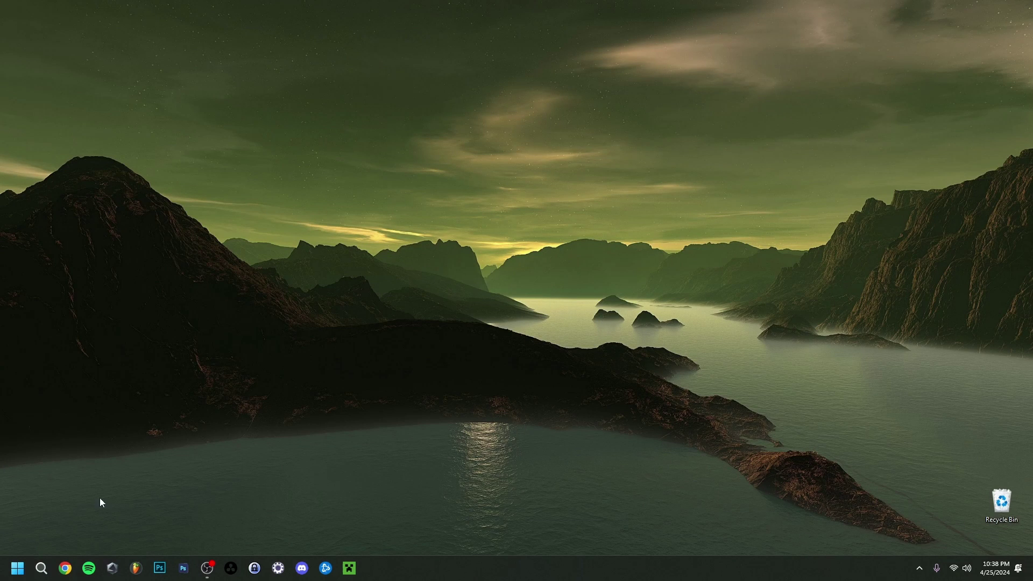
# Relaunch Lively Wallpaper by searching 'lively' in Windows Search, then minimize it to show the wallpaper
pyautogui.click(41, 573)
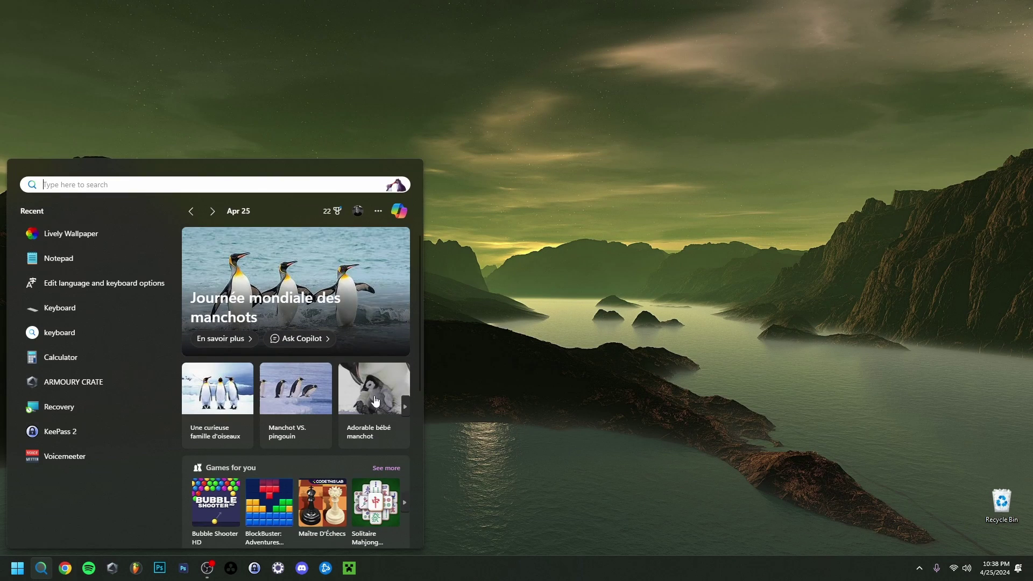
pyautogui.write('lively')
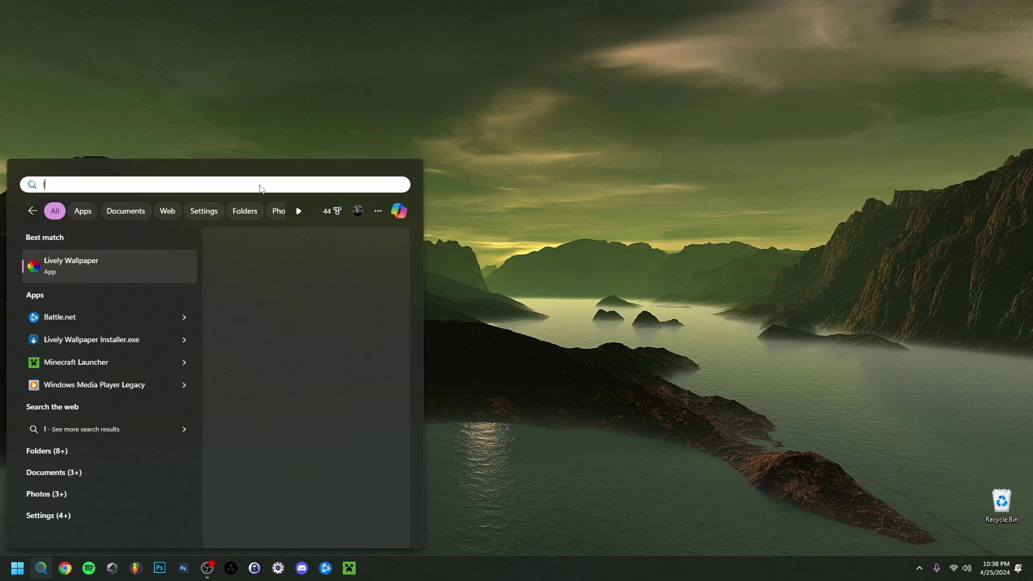
pyautogui.click(73, 273)
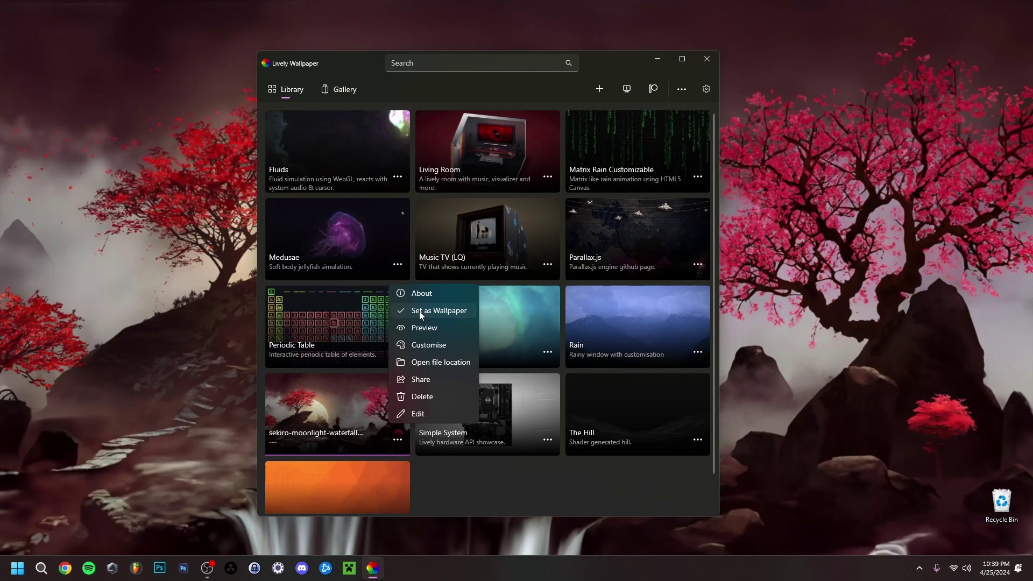
pyautogui.click(419, 311)
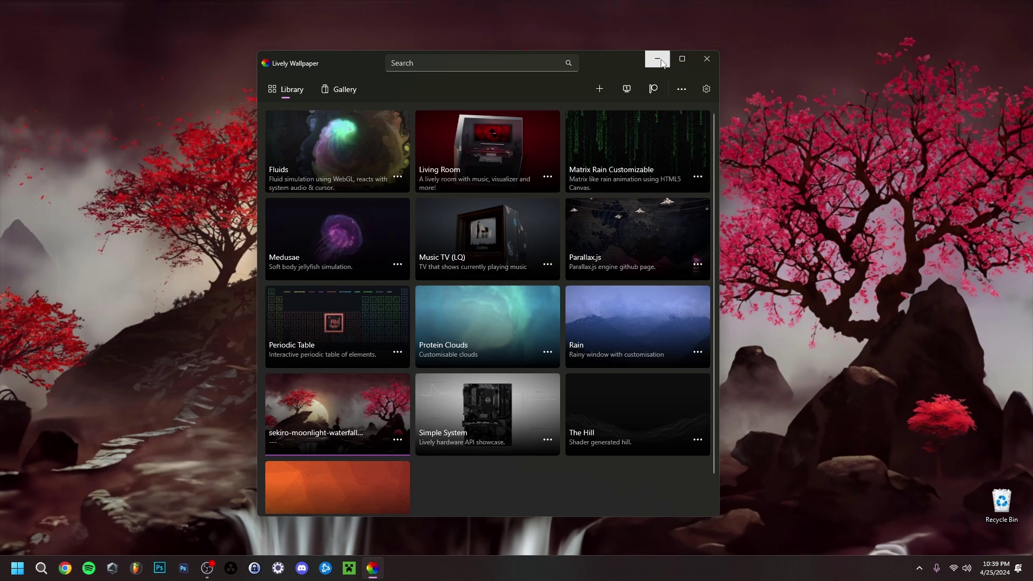
pyautogui.click(662, 62)
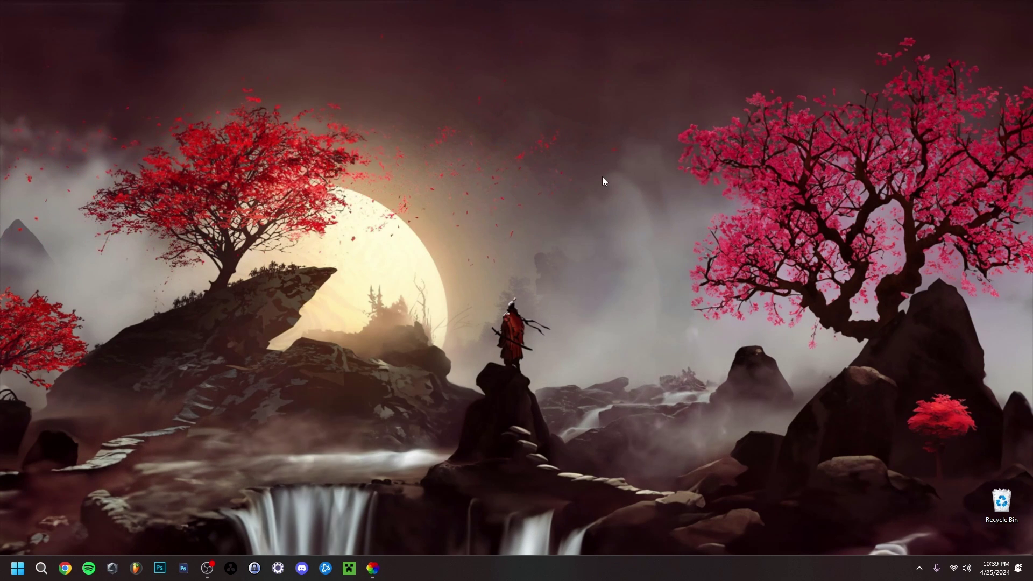